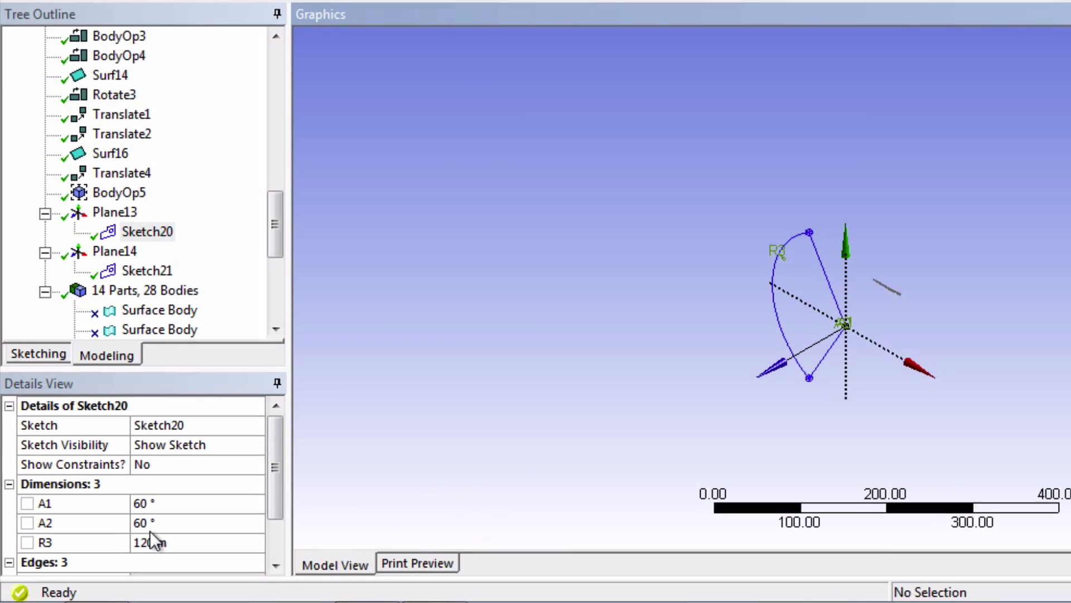
Inspect the Z offsets of Plane13 and Plane14 and the dimensions of Sketch21.
click(131, 211)
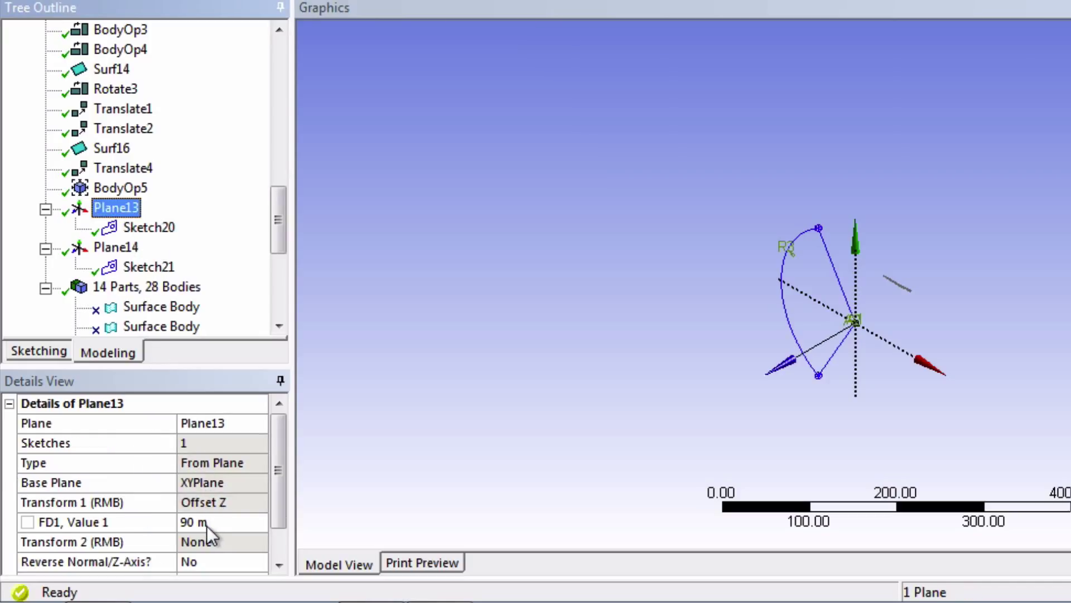
click(149, 267)
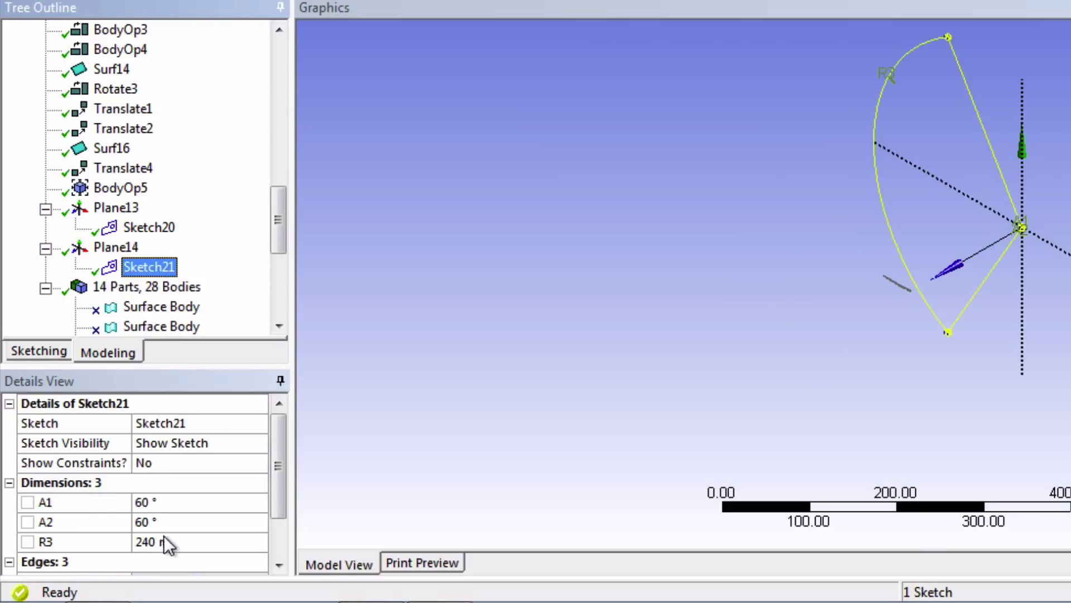
click(122, 249)
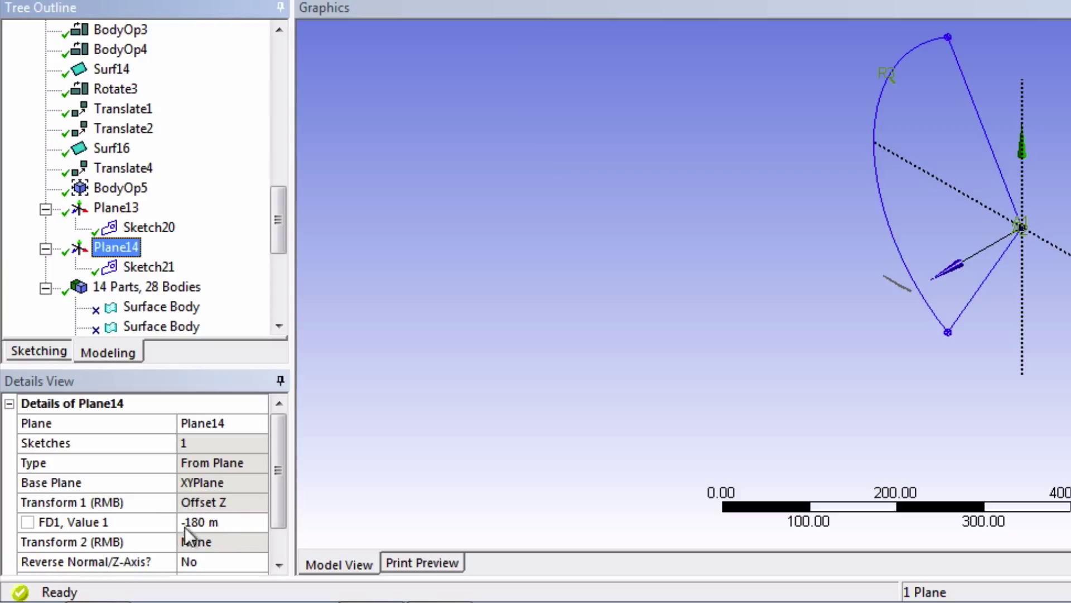
Create a Skin/Loft through Sketch20 and Sketch21 with the Add Material operation and generate it.
click(163, 270)
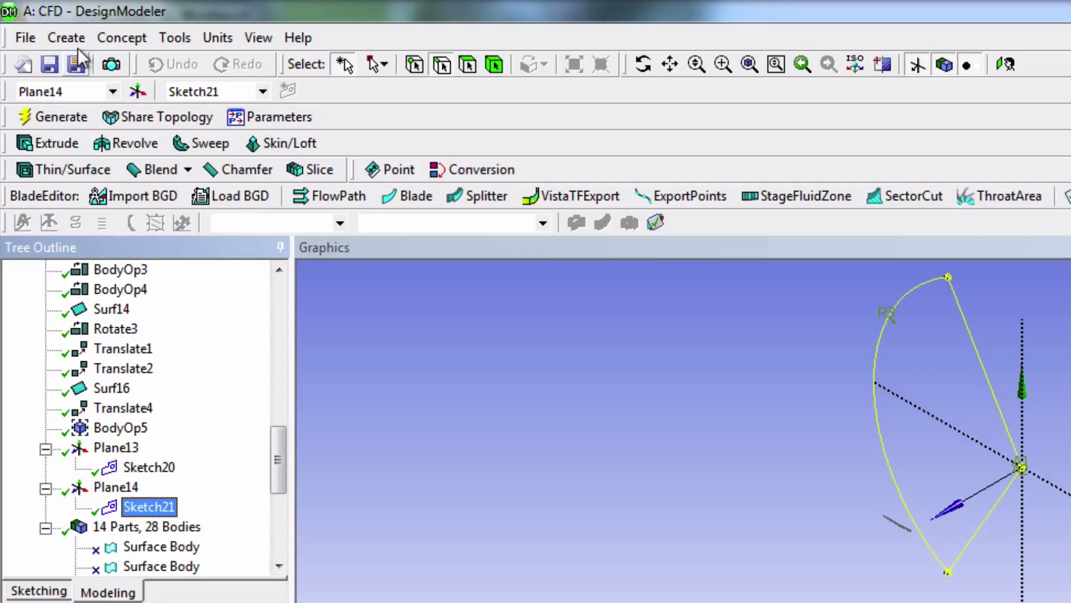
click(68, 40)
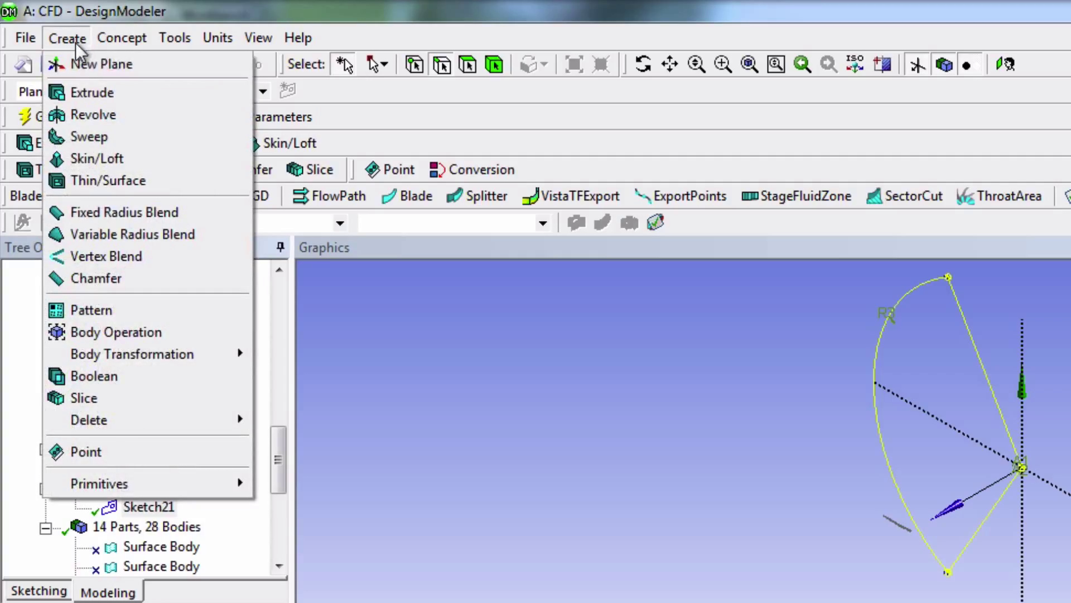
click(109, 159)
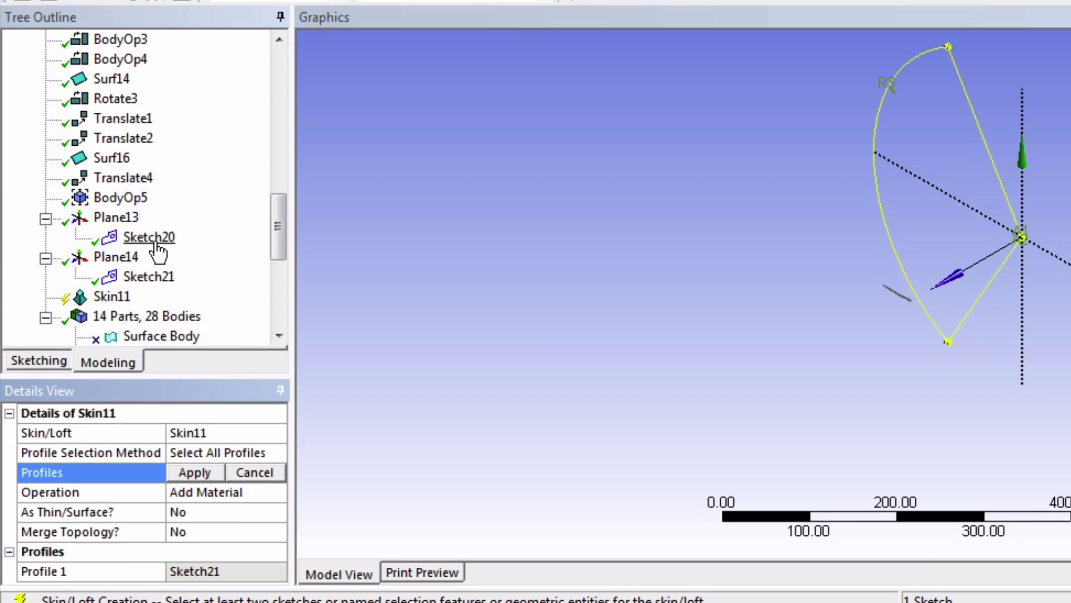
click(150, 468)
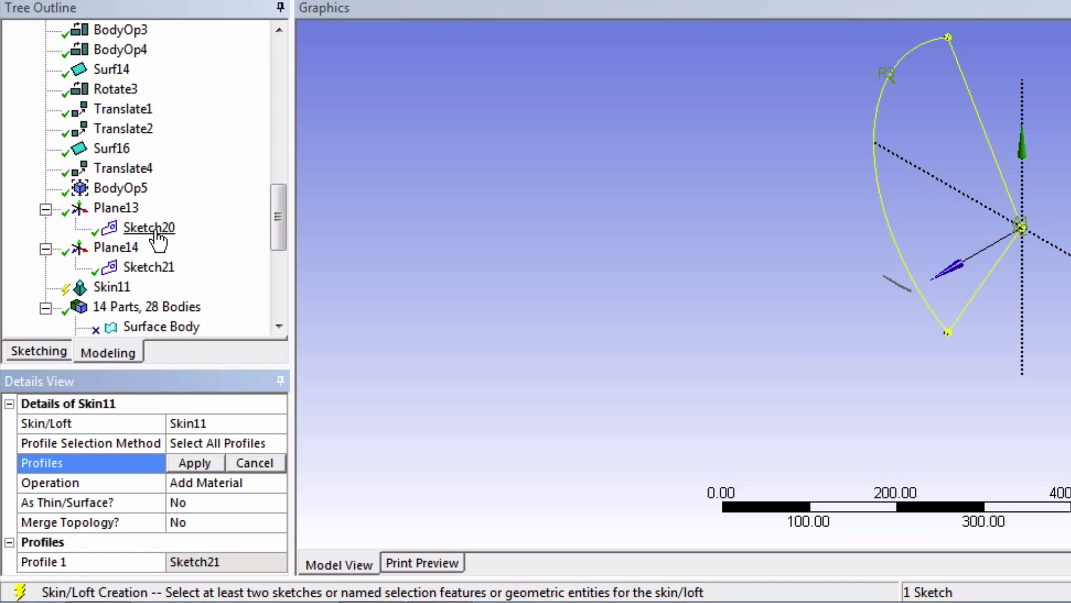
ctrl+click(159, 506)
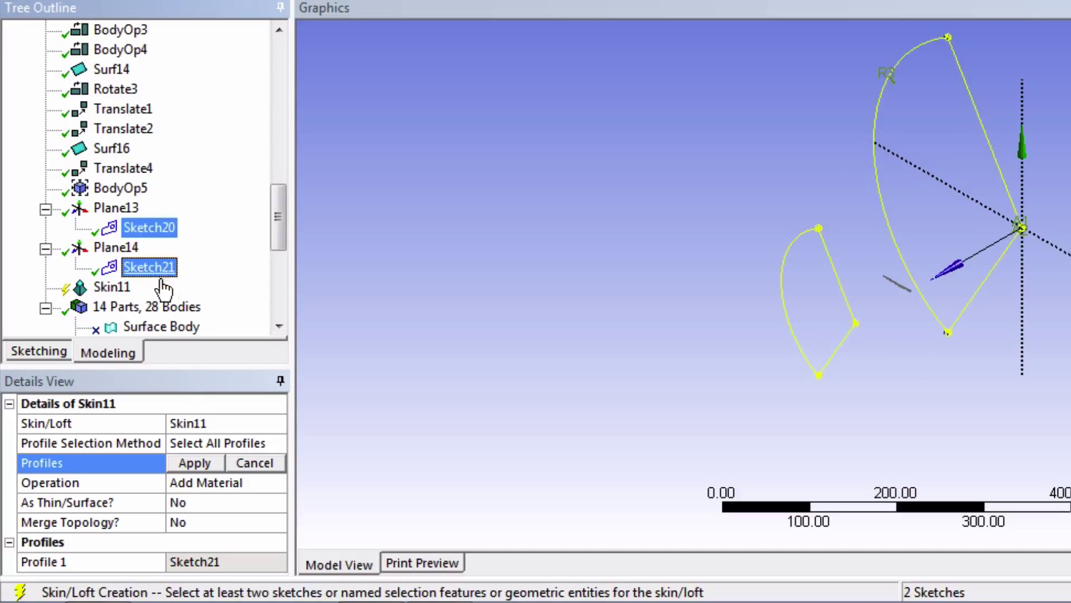
click(193, 464)
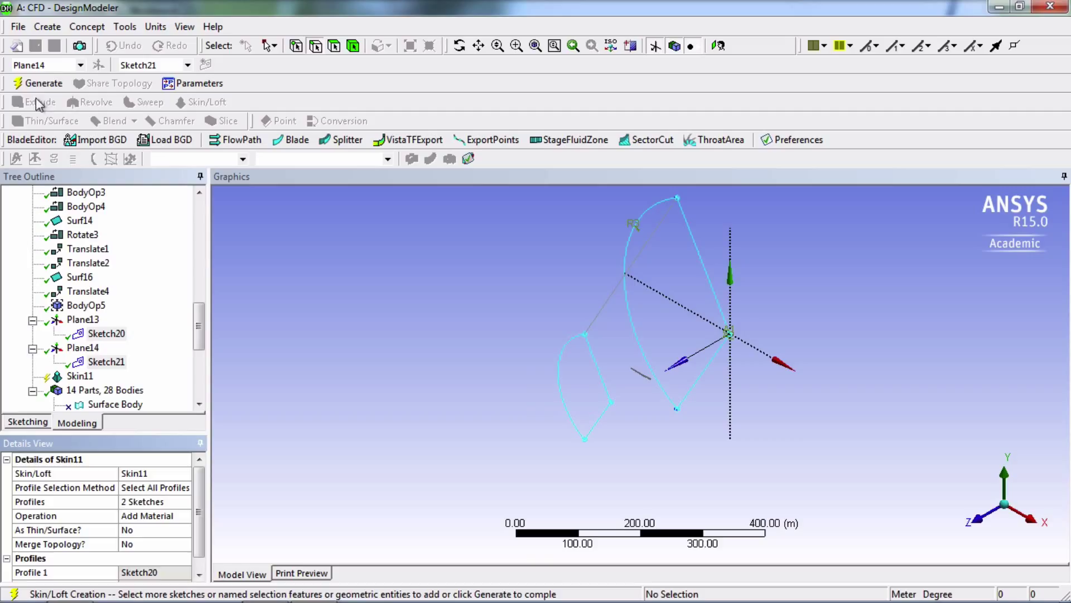
click(42, 84)
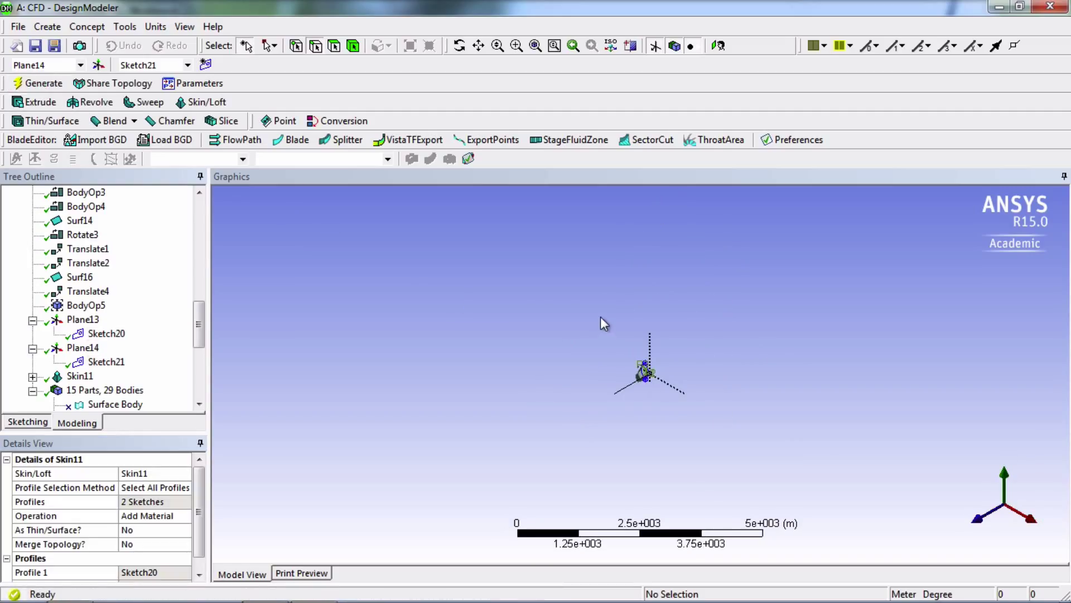
right_drag(601, 318, 679, 420)
right_drag(565, 288, 721, 471)
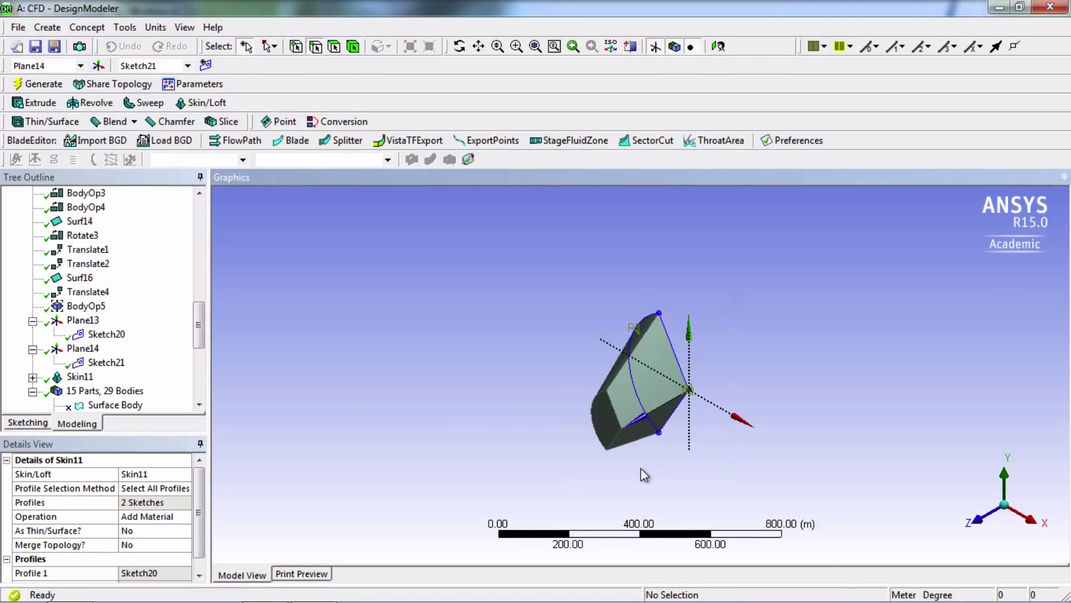
Set the Fluid/Solid property of the newly lofted solid body to Fluid.
click(200, 314)
drag(200, 317, 194, 370)
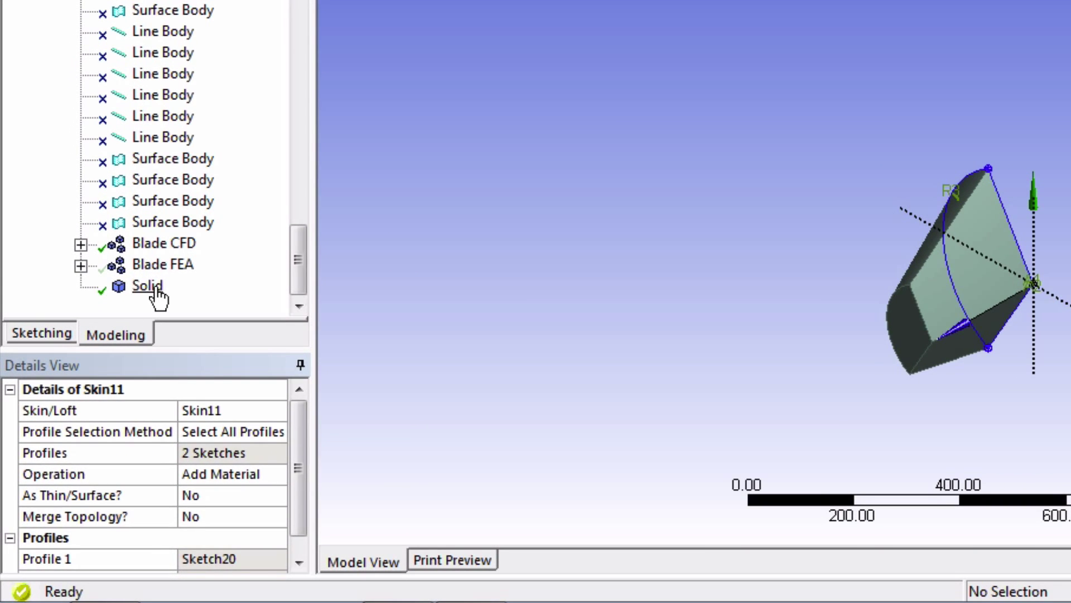
click(119, 364)
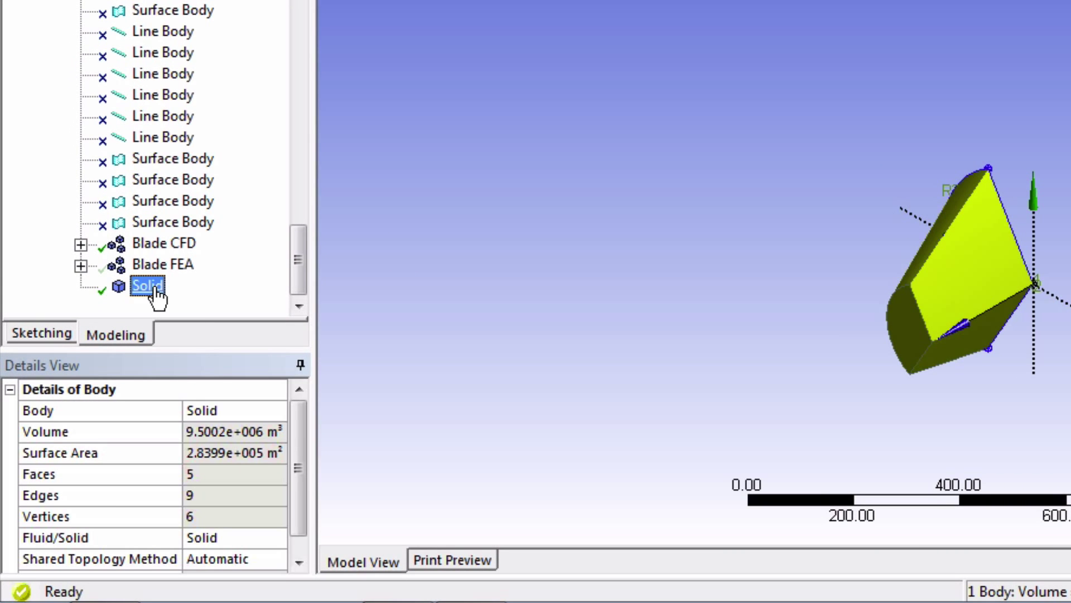
click(234, 537)
click(276, 537)
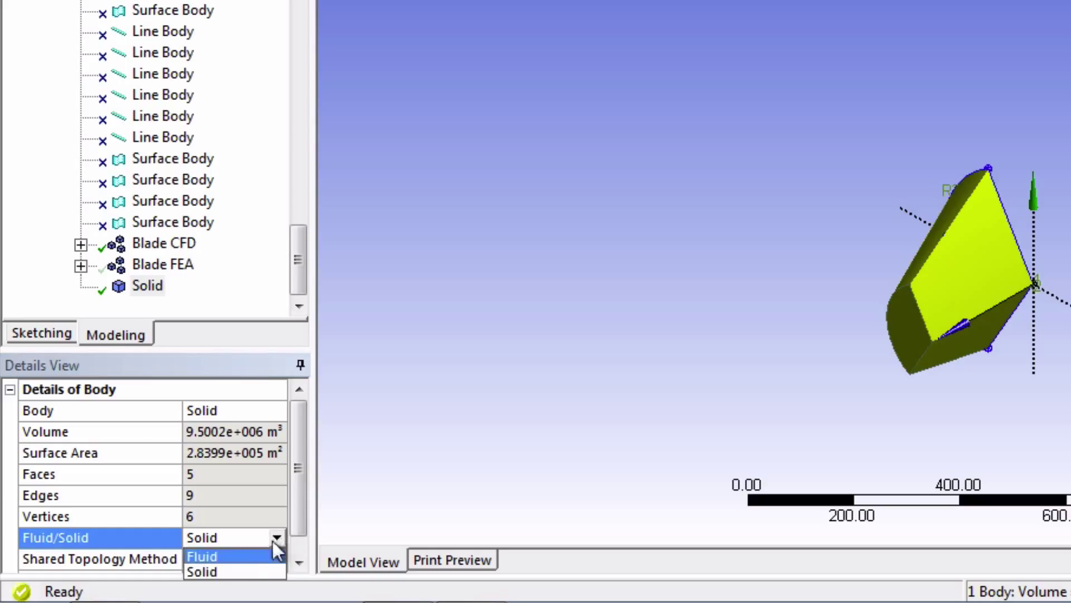
click(228, 557)
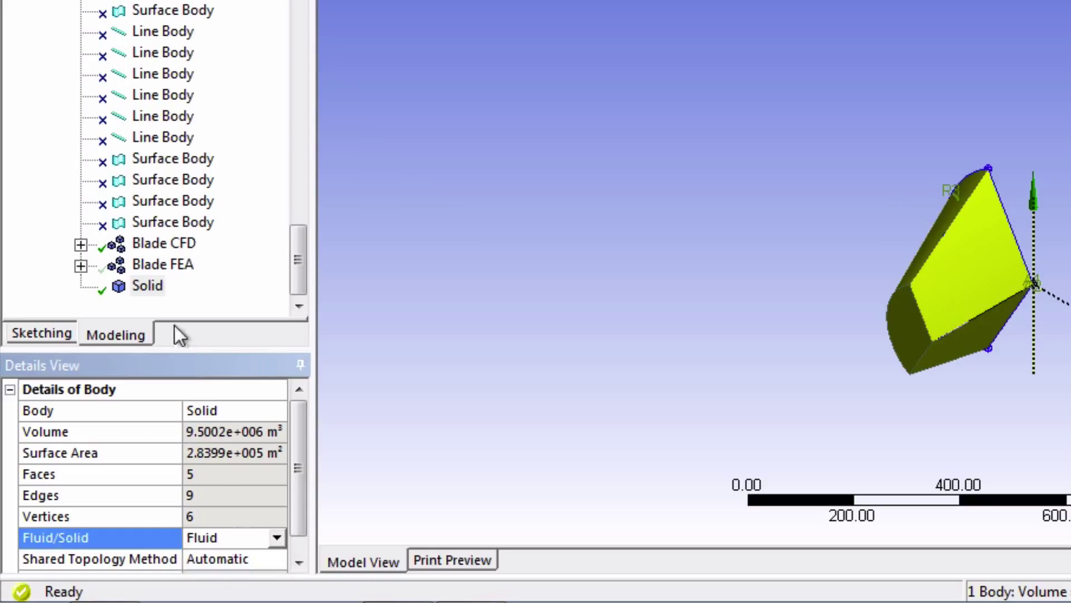
Rename the lofted body as Fluid and expand the Blade CFD part in the model tree.
click(149, 288)
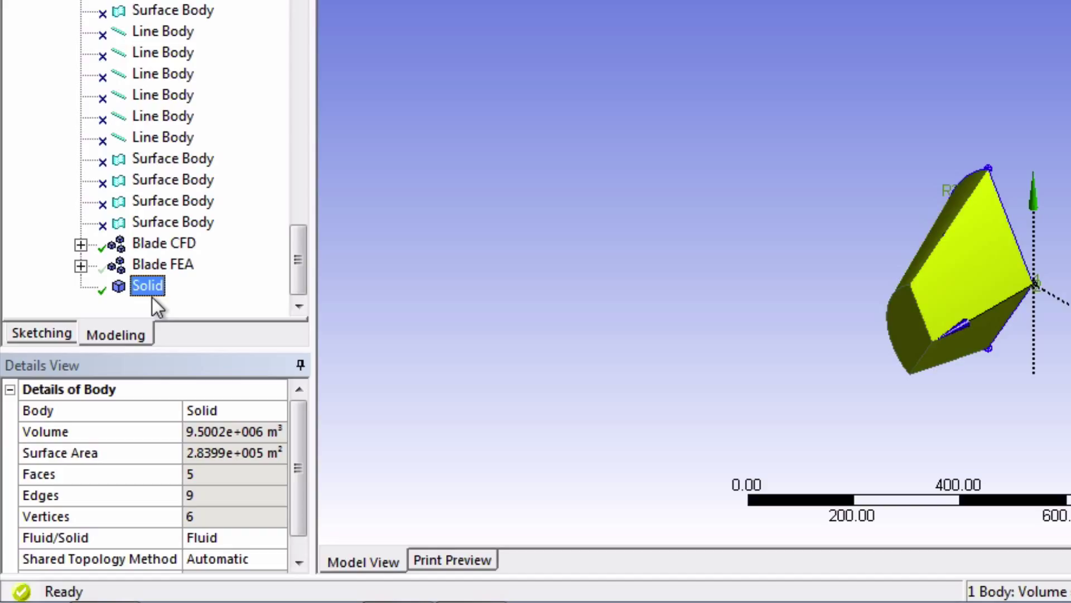
click(236, 411)
text(Fluid)
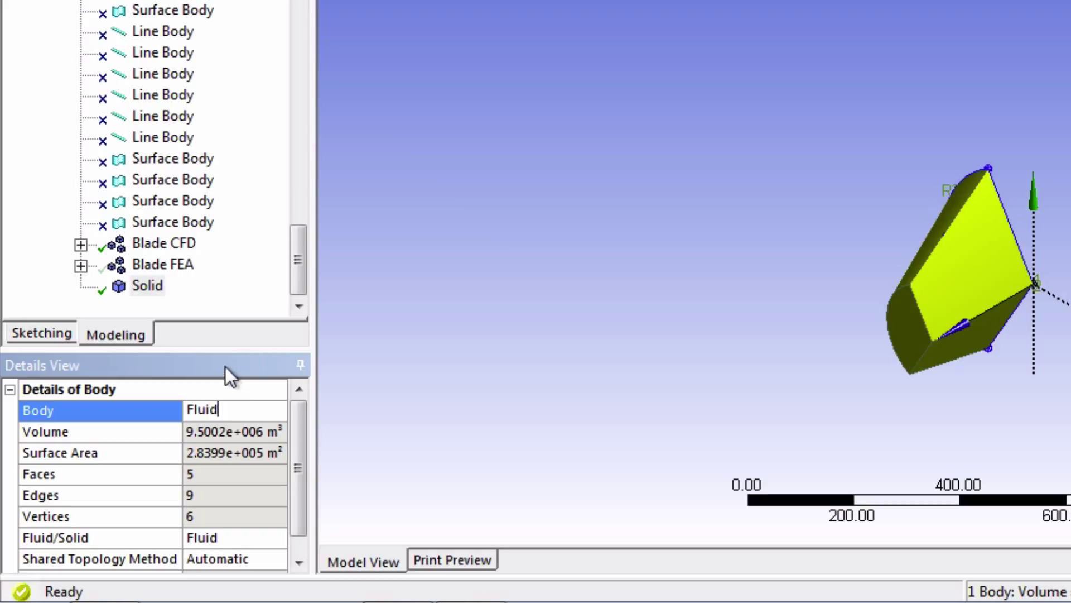
click(407, 406)
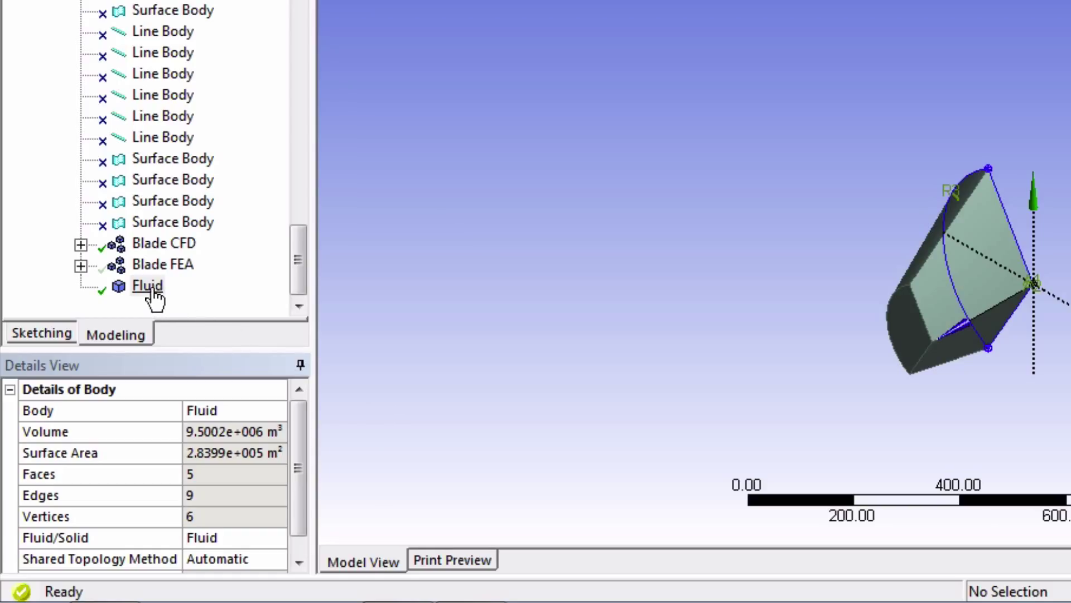
click(81, 245)
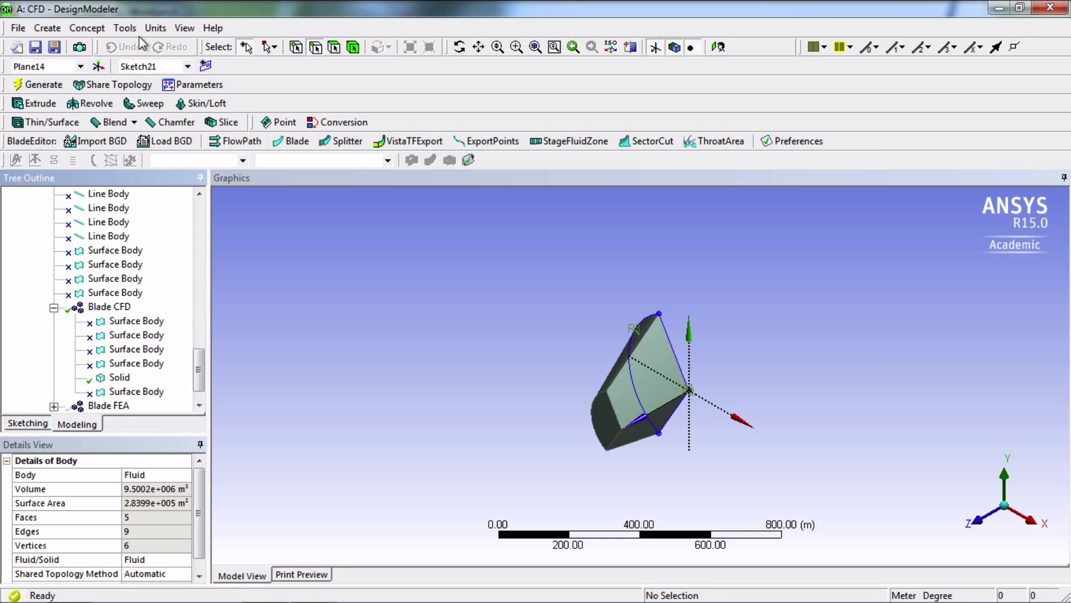
click(125, 28)
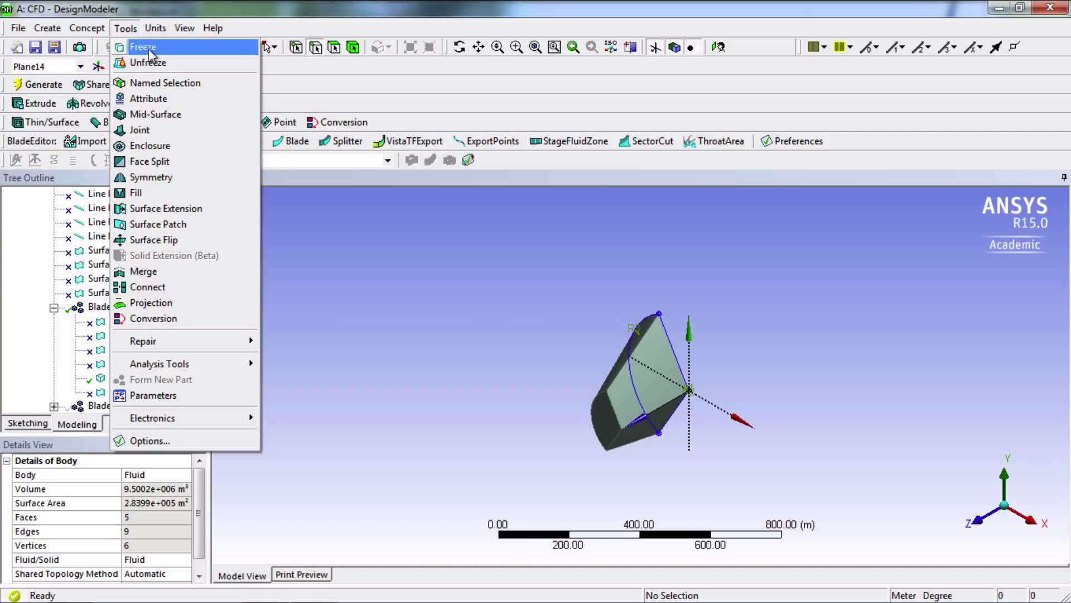
click(125, 28)
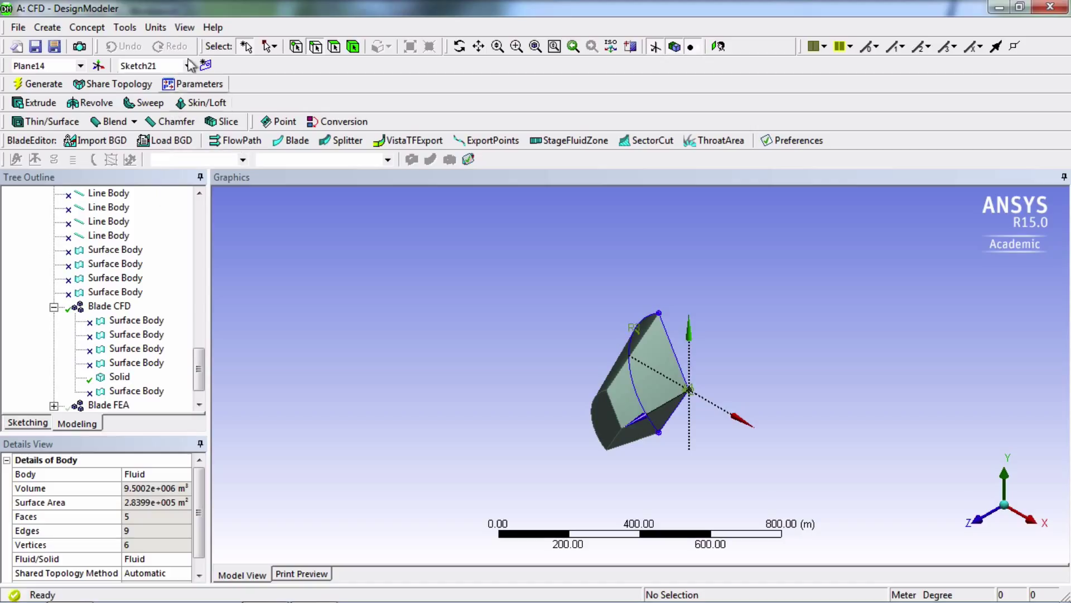
click(212, 29)
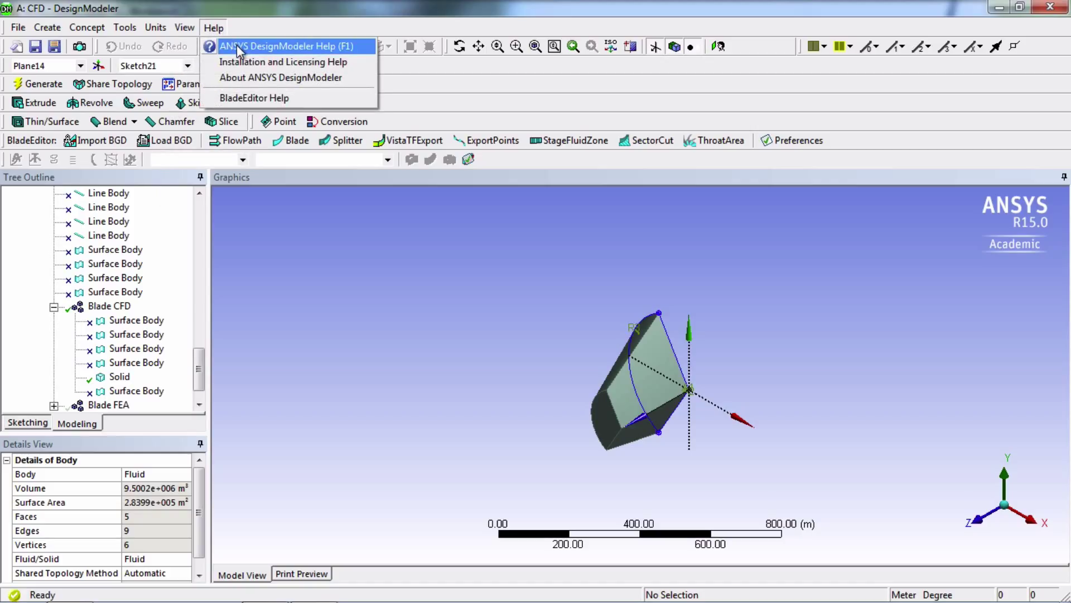
click(212, 28)
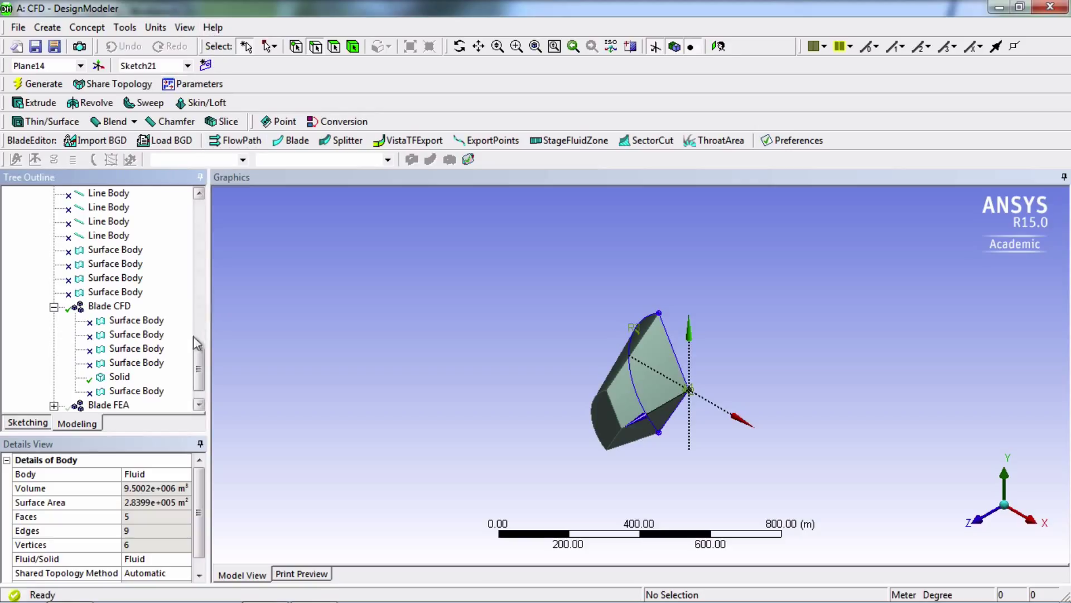
Add a Boolean feature with the Subtract operation and assign the Fluid body as its target.
scroll(199, 381, down, 1)
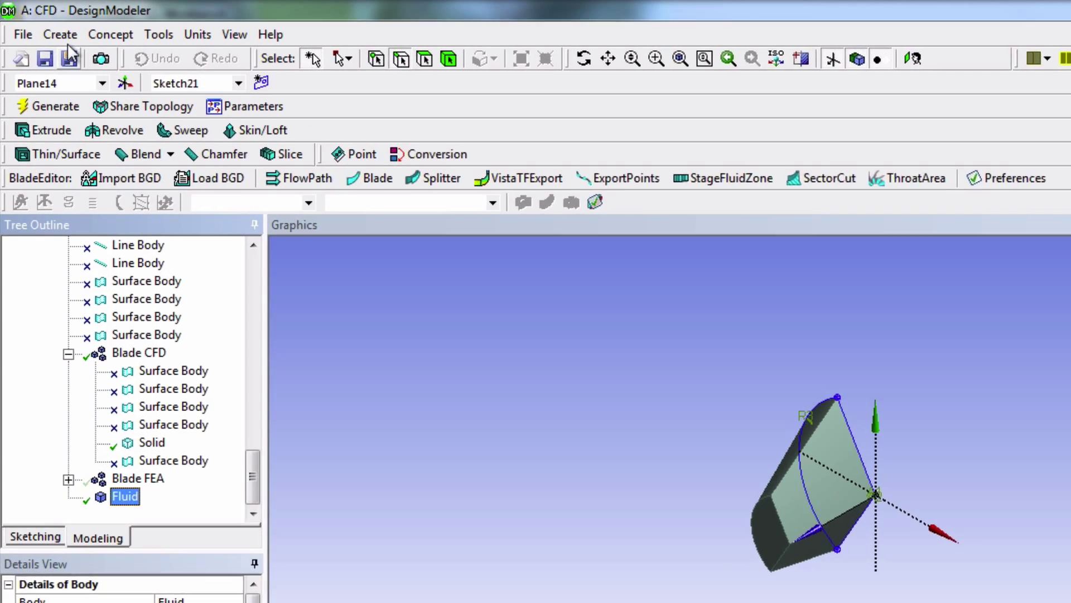
click(48, 28)
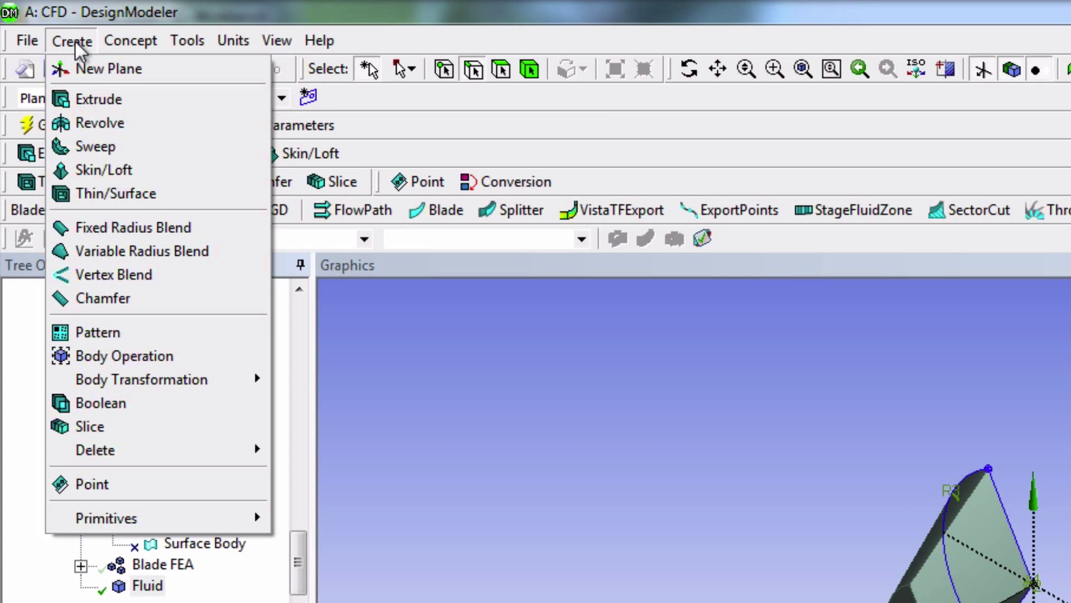
click(141, 400)
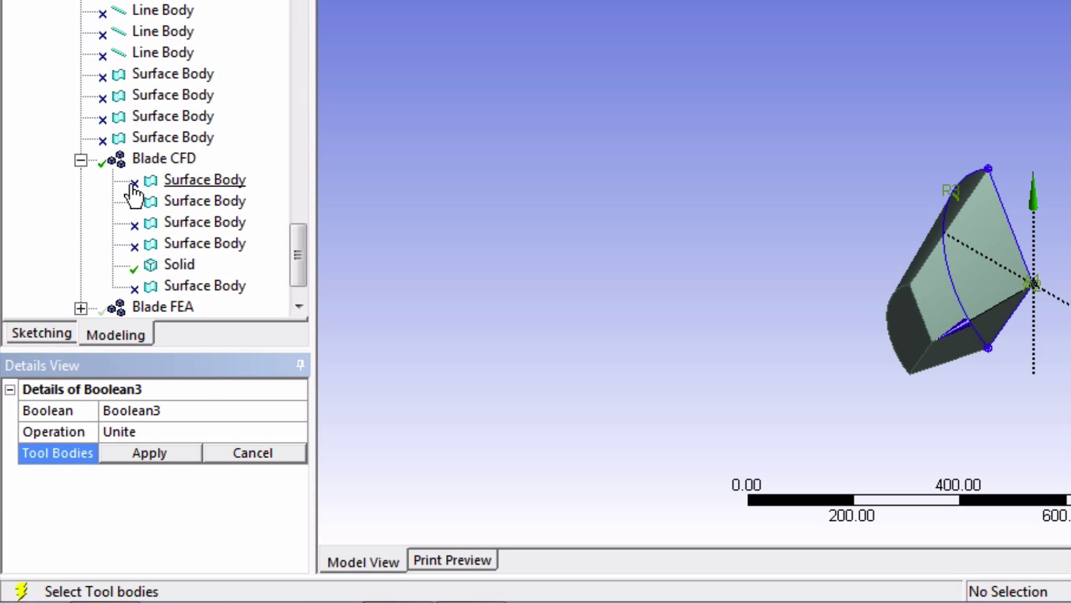
click(204, 432)
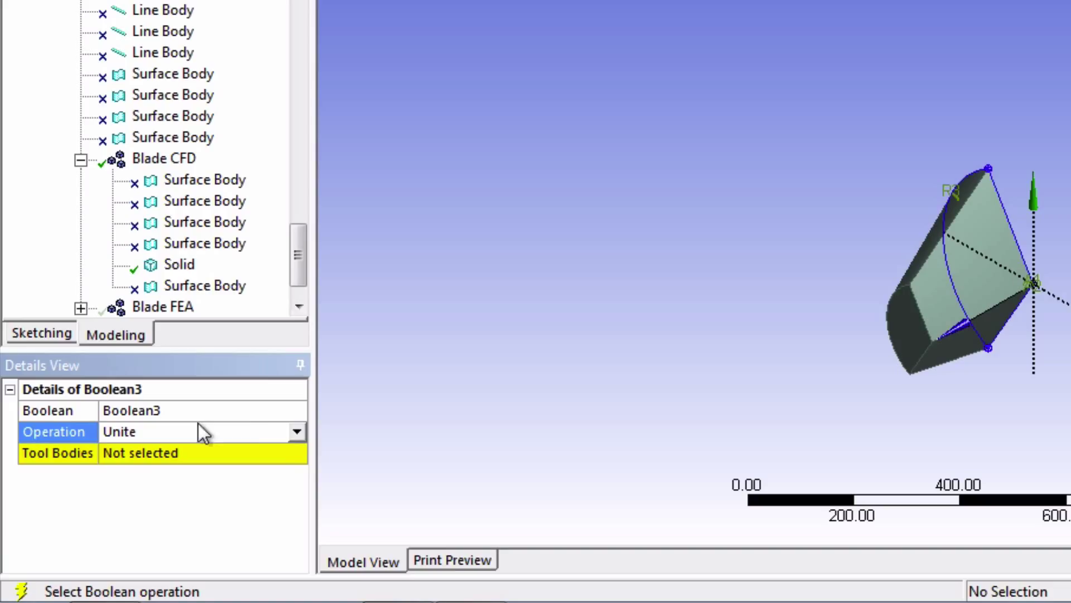
click(297, 432)
click(220, 463)
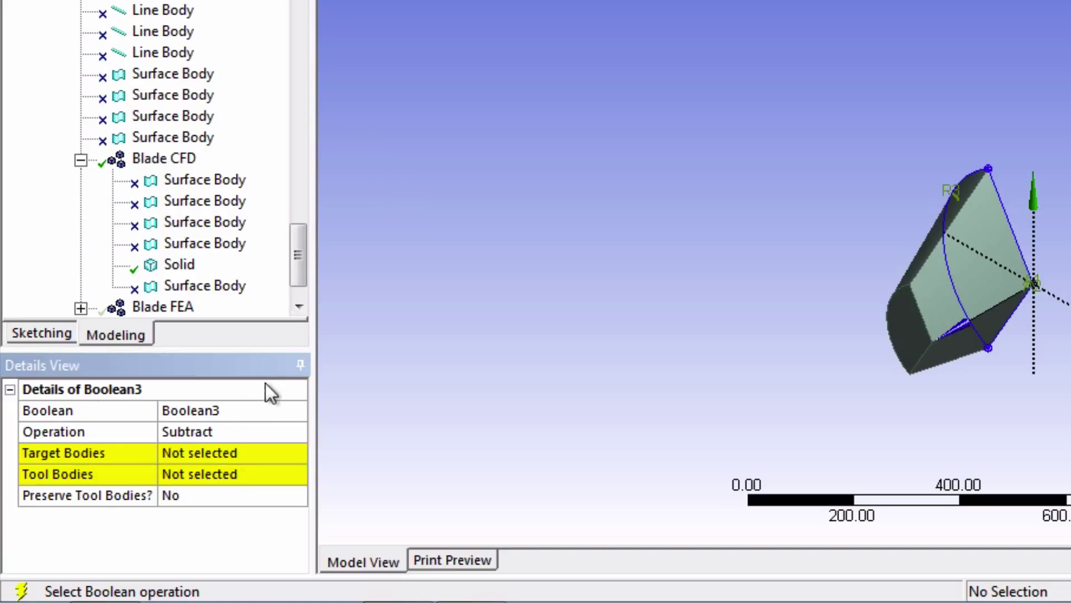
drag(300, 257, 279, 319)
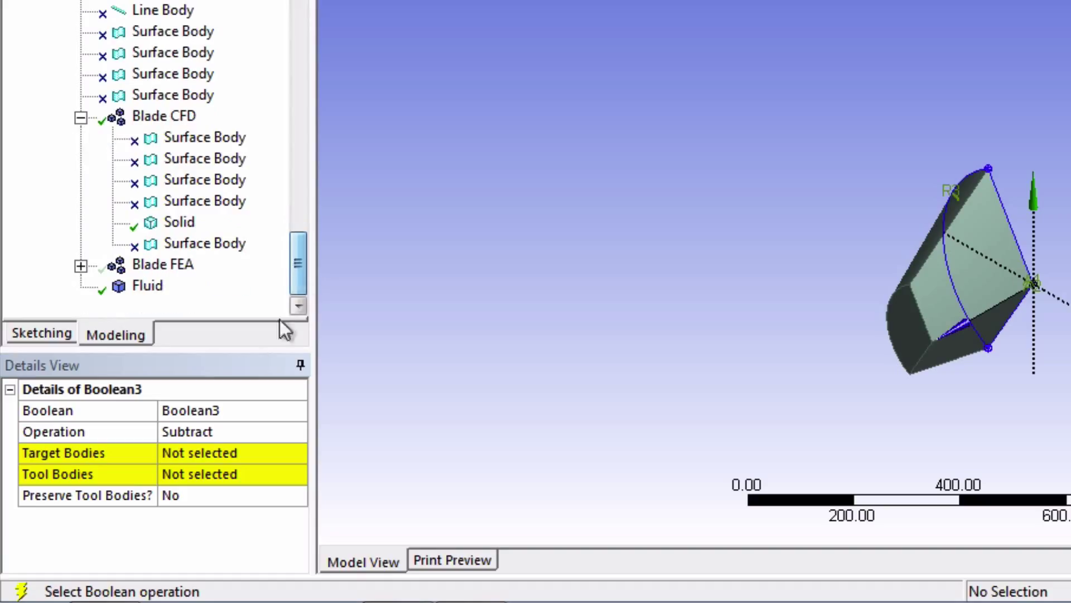
click(182, 452)
click(149, 289)
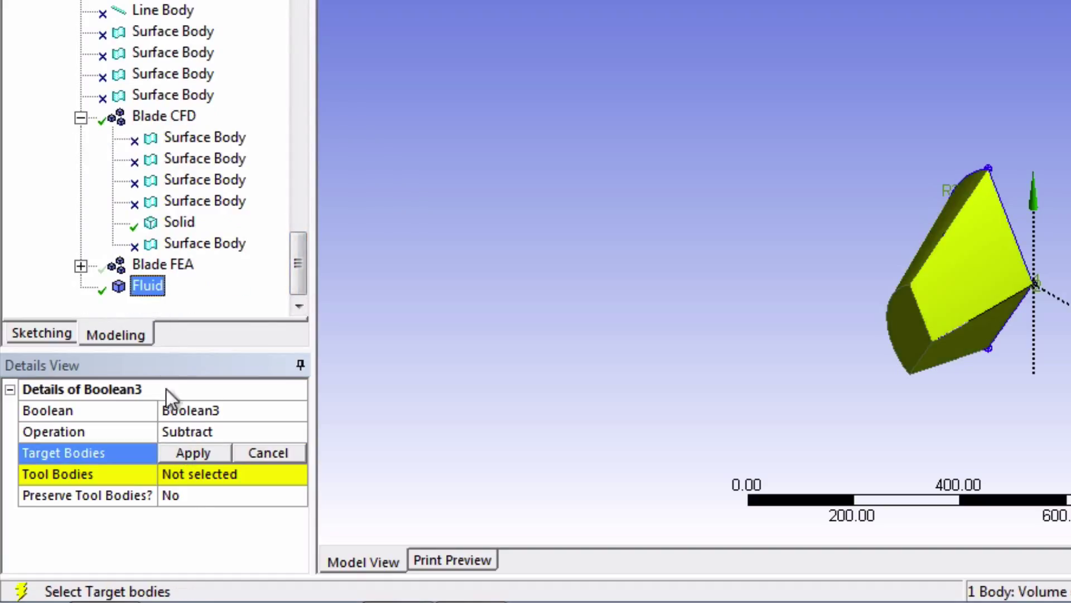
click(190, 454)
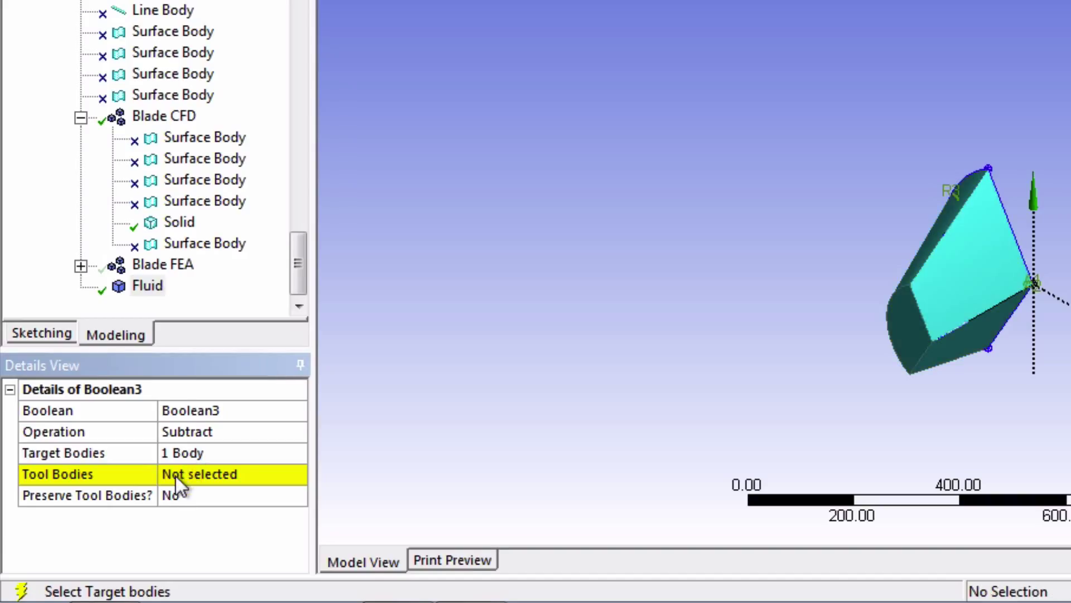
Assign the solid inside Blade CFD as the tool body and generate the Boolean subtraction.
click(175, 474)
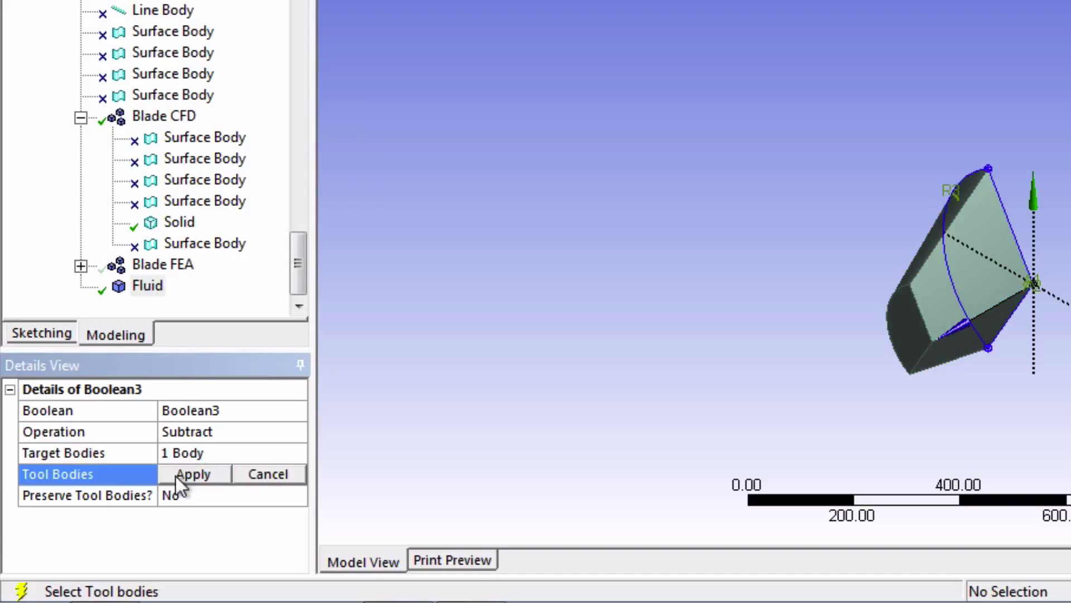
click(179, 223)
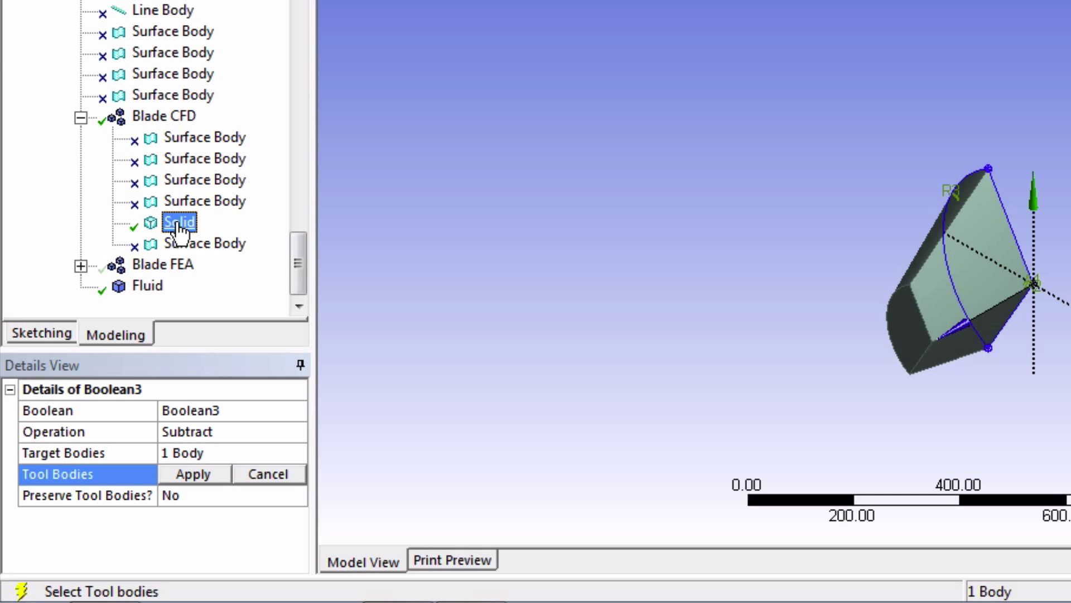
click(191, 474)
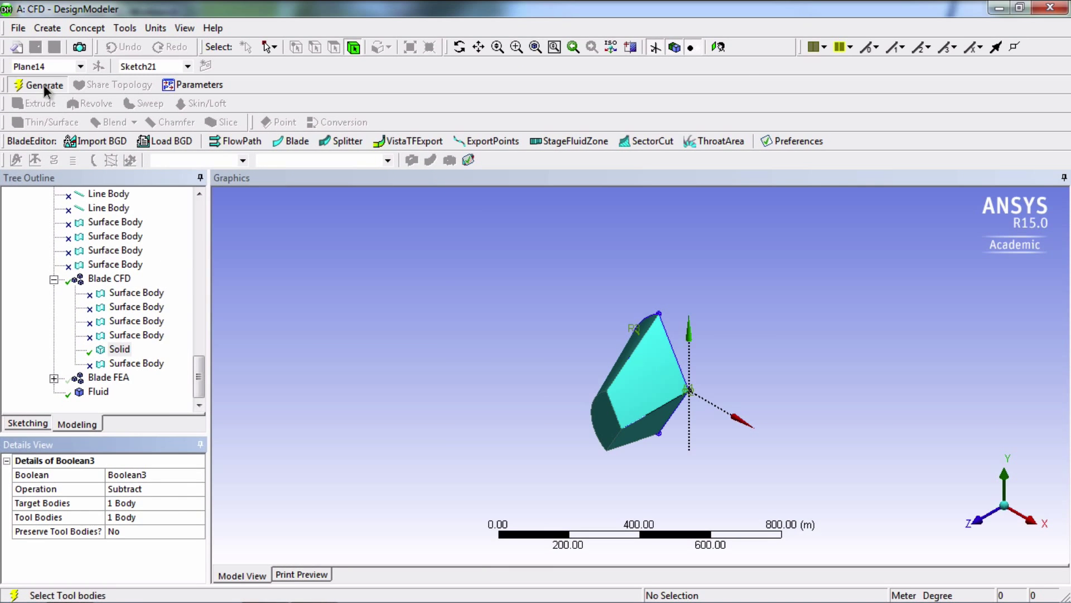
click(43, 85)
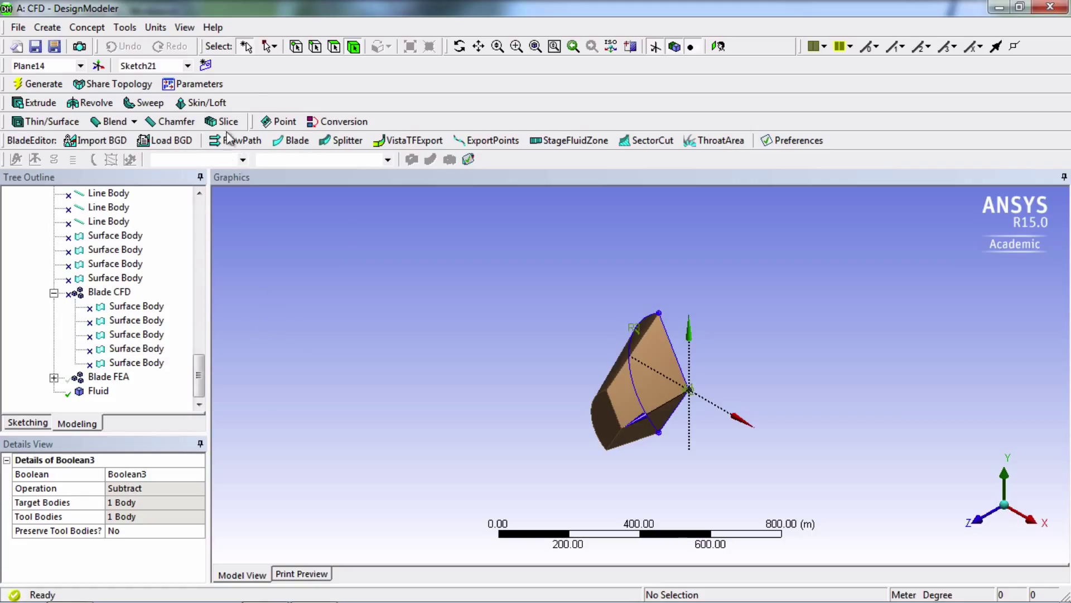
Display the model in wireframe and examine the blade cavity inside the fluid sector up close, along the Z axis and from an oblique angle.
click(188, 29)
click(204, 77)
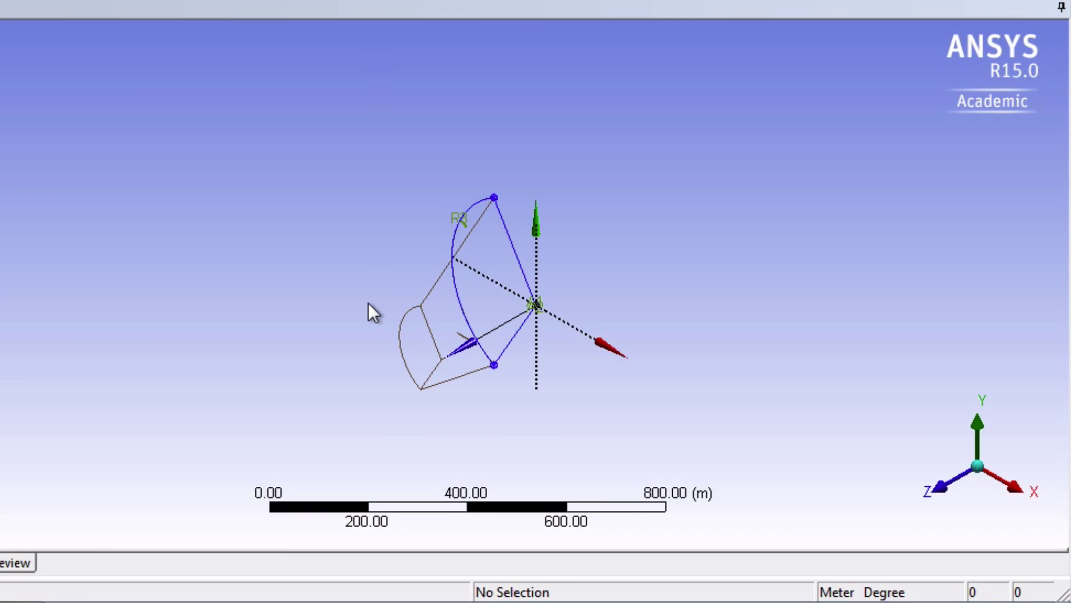
drag(377, 267, 575, 403)
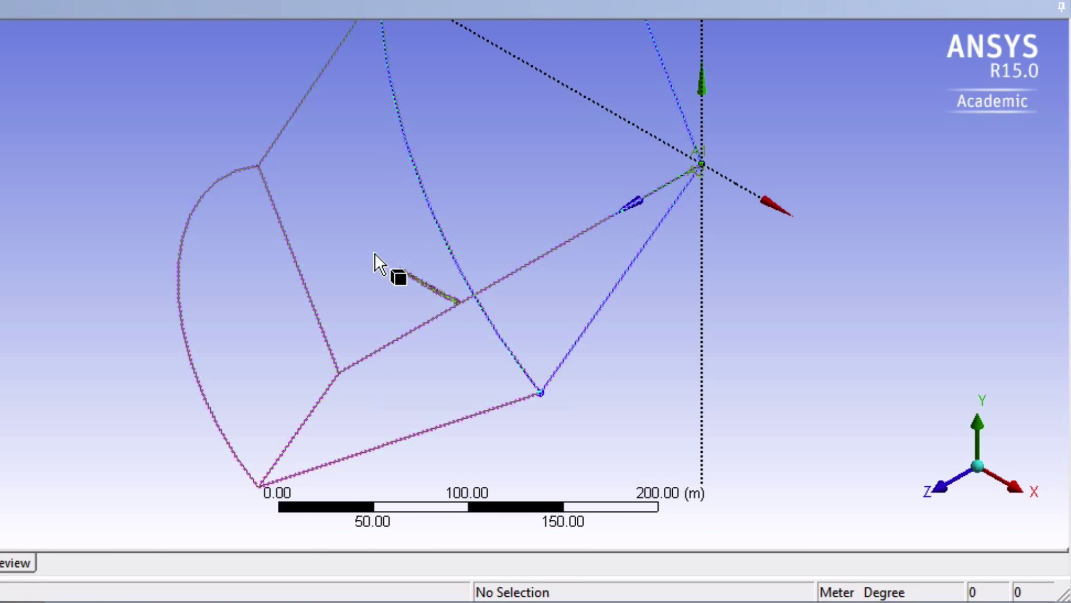
drag(353, 205, 538, 376)
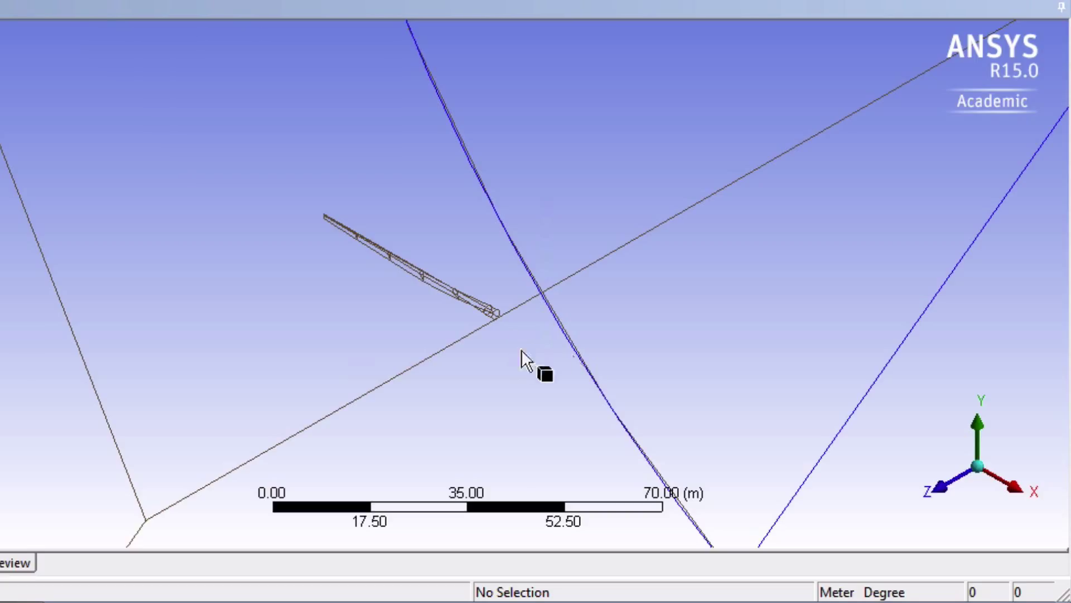
scroll(581, 358, down, 10)
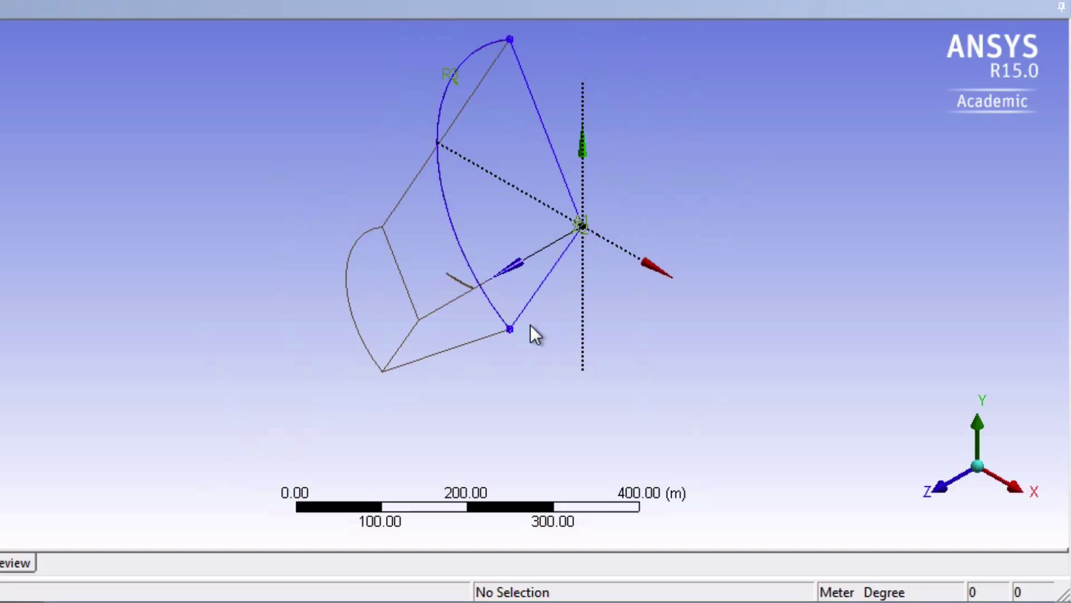
click(937, 487)
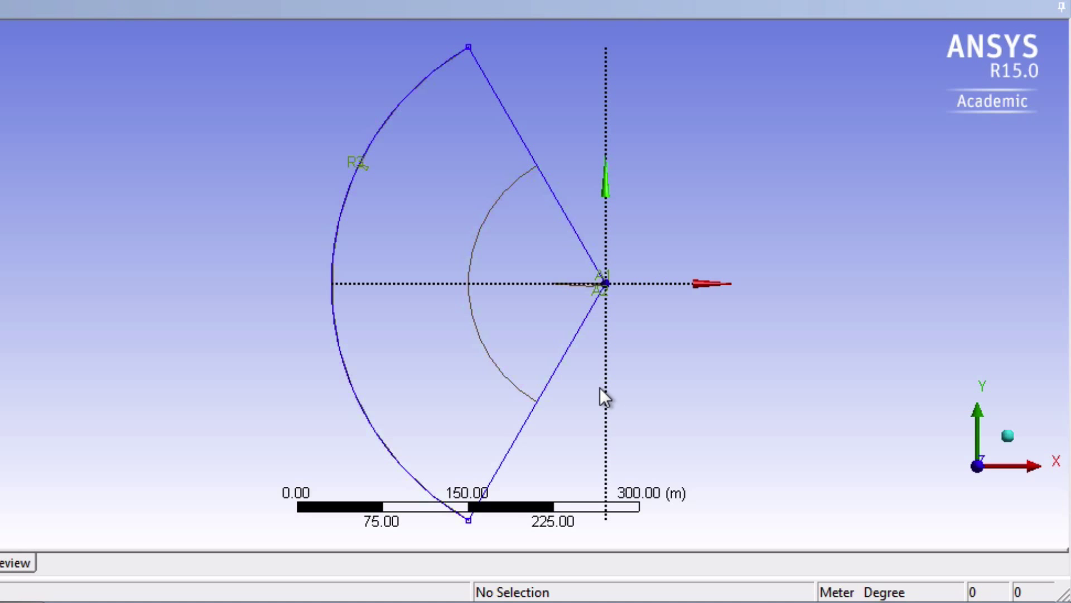
middle_drag(665, 346, 510, 362)
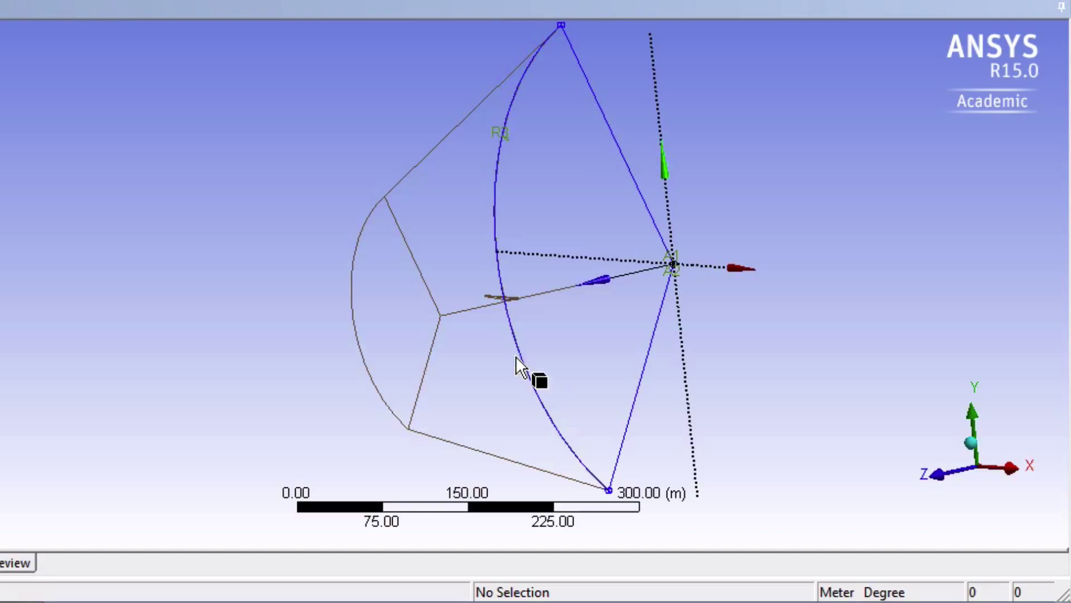